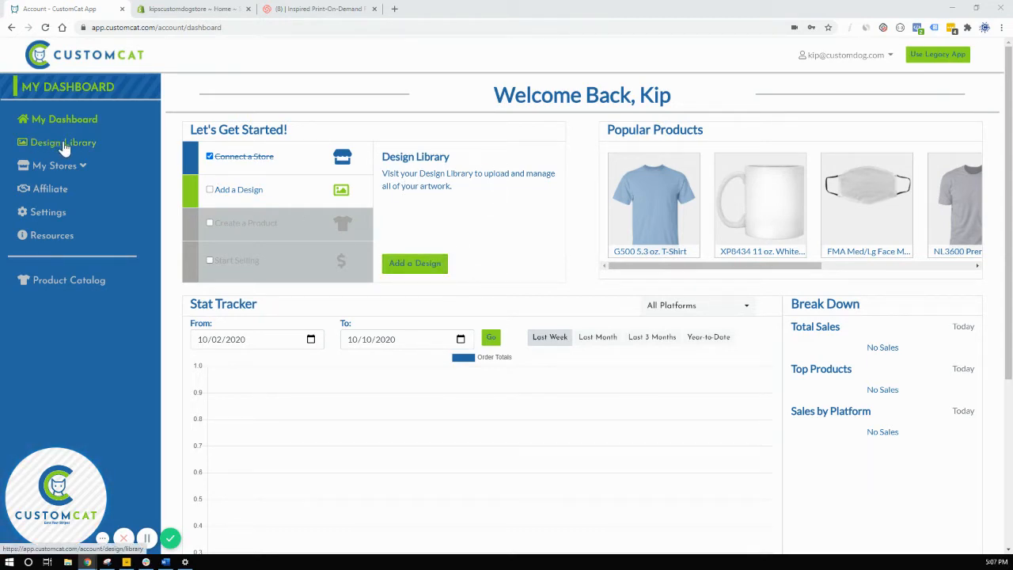
# - Start a design upload in the design library and browse to the Ornaments folder inside Ornaments Testing on the Desktop
pyautogui.click(415, 264)
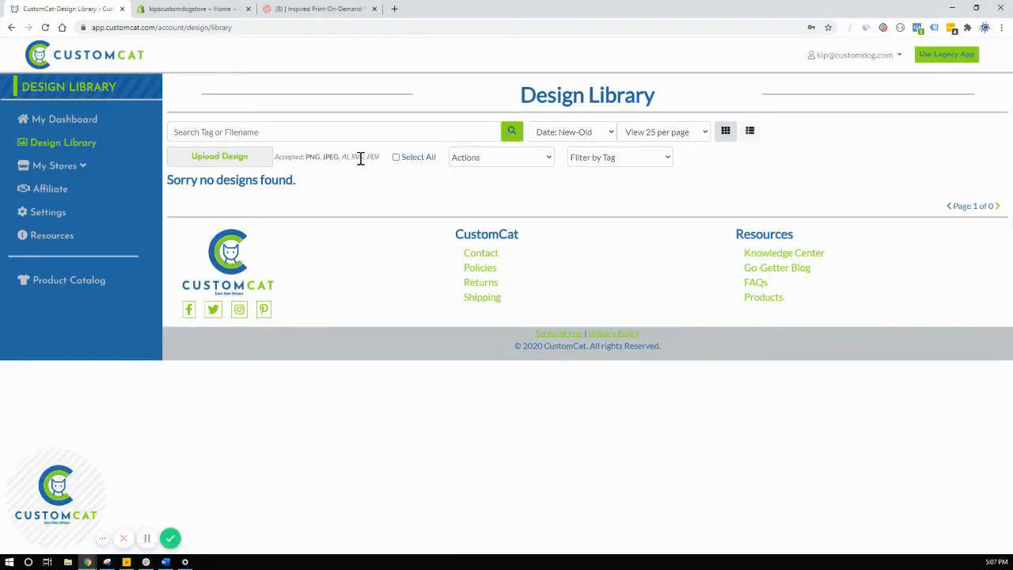
pyautogui.click(238, 163)
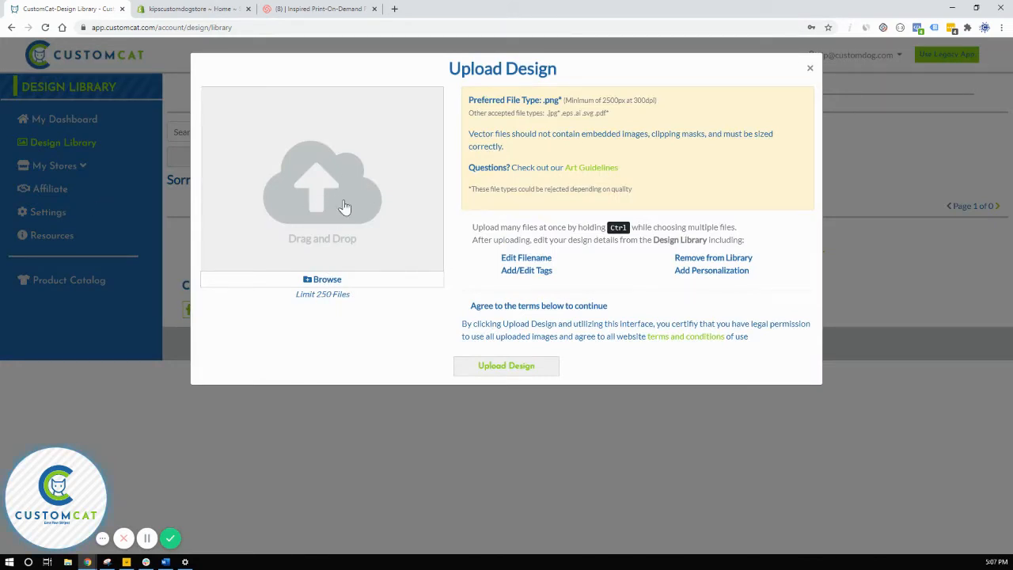
pyautogui.click(364, 215)
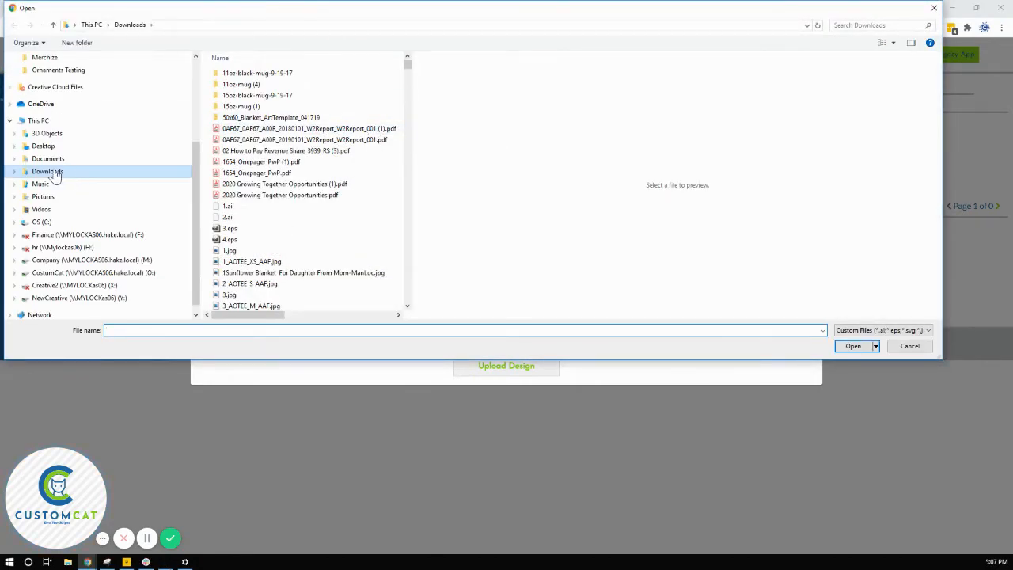
pyautogui.click(54, 148)
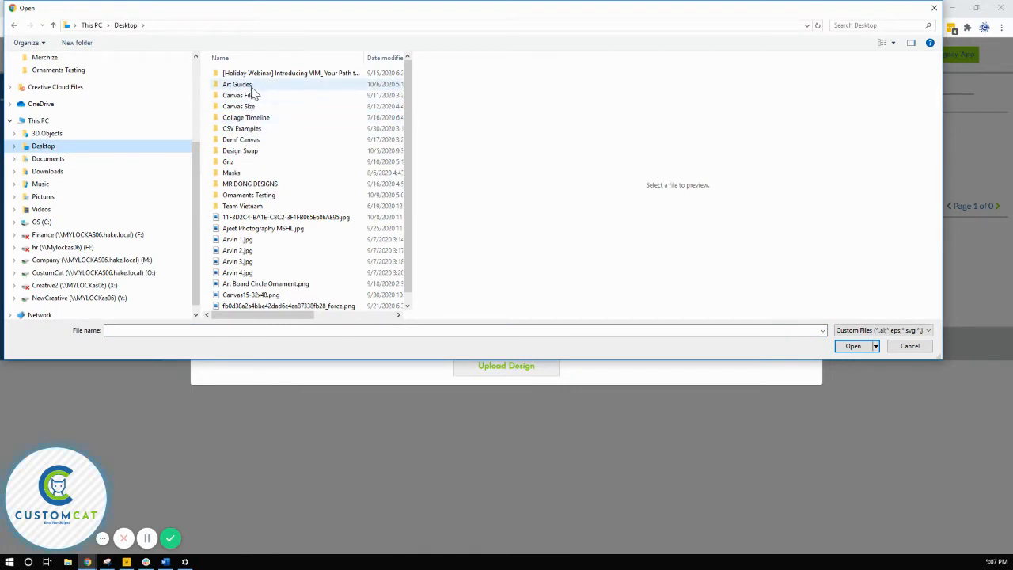
pyautogui.doubleClick(250, 195)
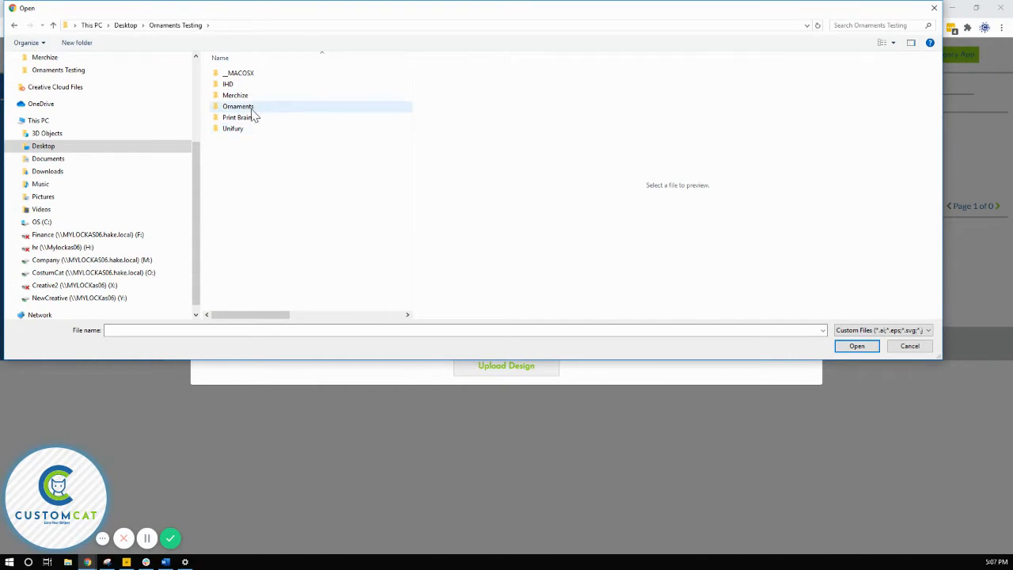
pyautogui.doubleClick(249, 110)
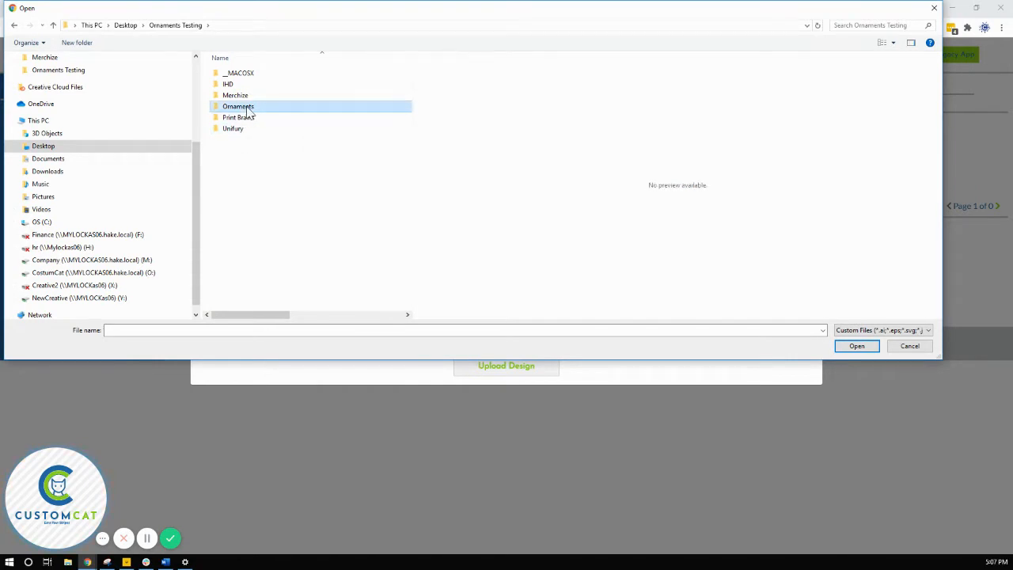
# - Select all the image files in the Ornaments folder and upload them to the design library
pyautogui.scroll(-3, 352, 131)
pyautogui.scroll(3, 352, 130)
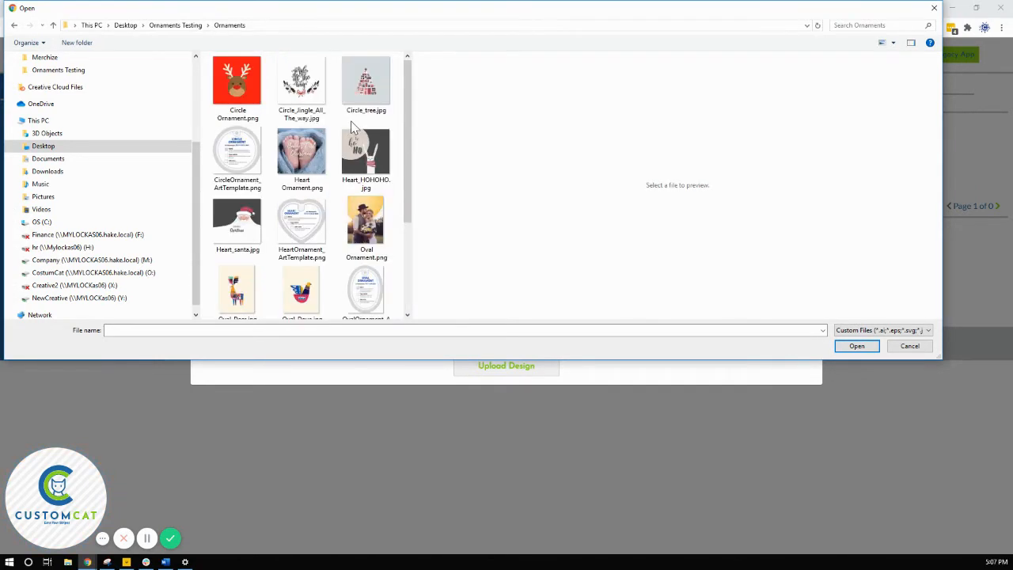
pyautogui.scroll(-3, 350, 121)
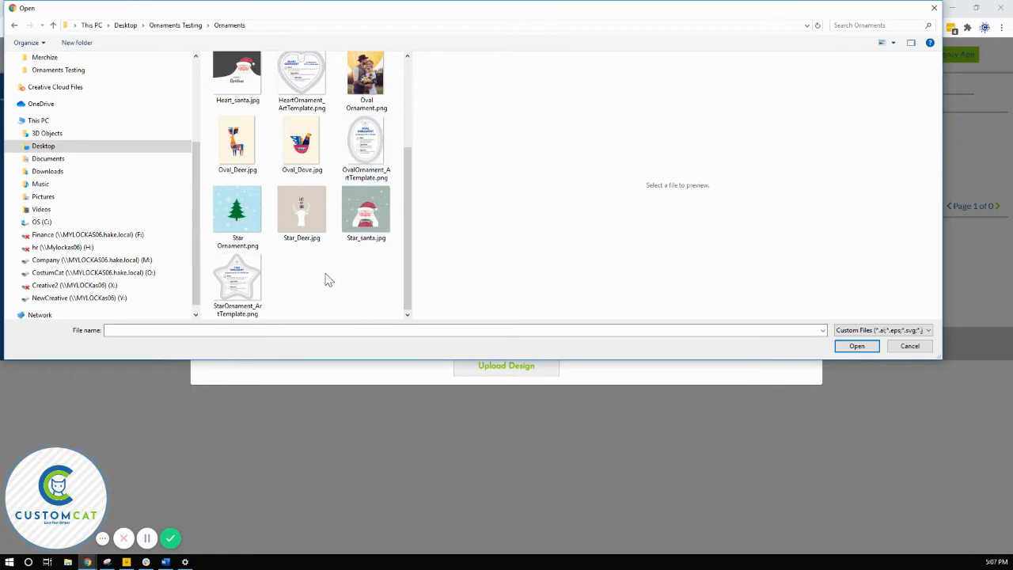
pyautogui.hotkey('ctrl', 'a')
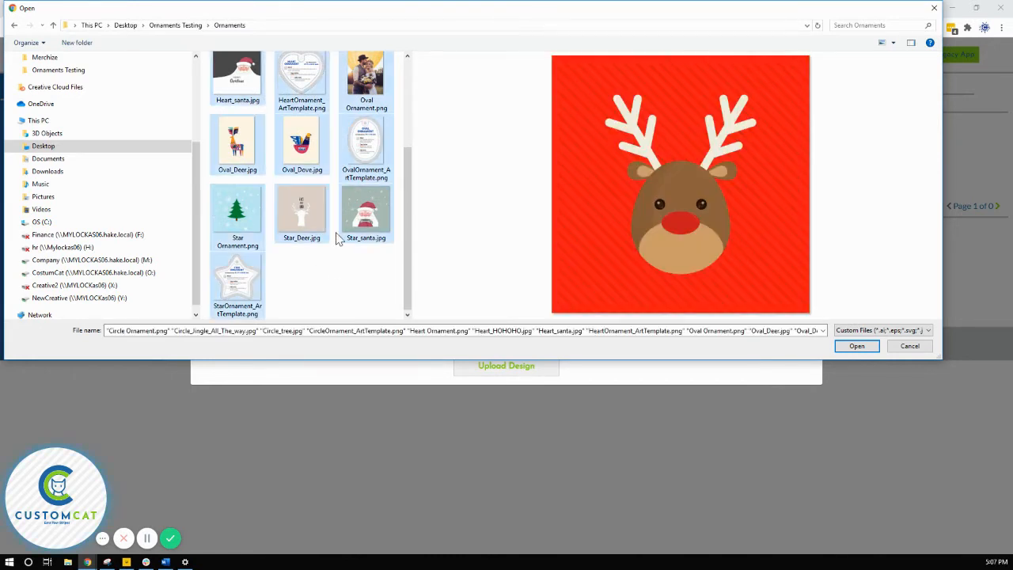
pyautogui.scroll(3, 349, 234)
pyautogui.scroll(-3, 352, 231)
pyautogui.click(857, 346)
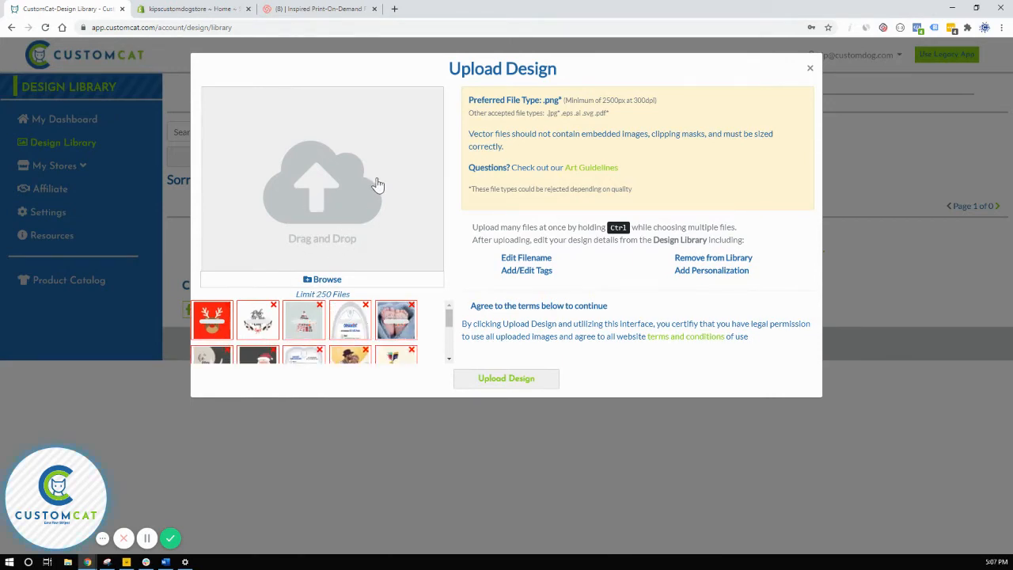
pyautogui.scroll(-5, 374, 336)
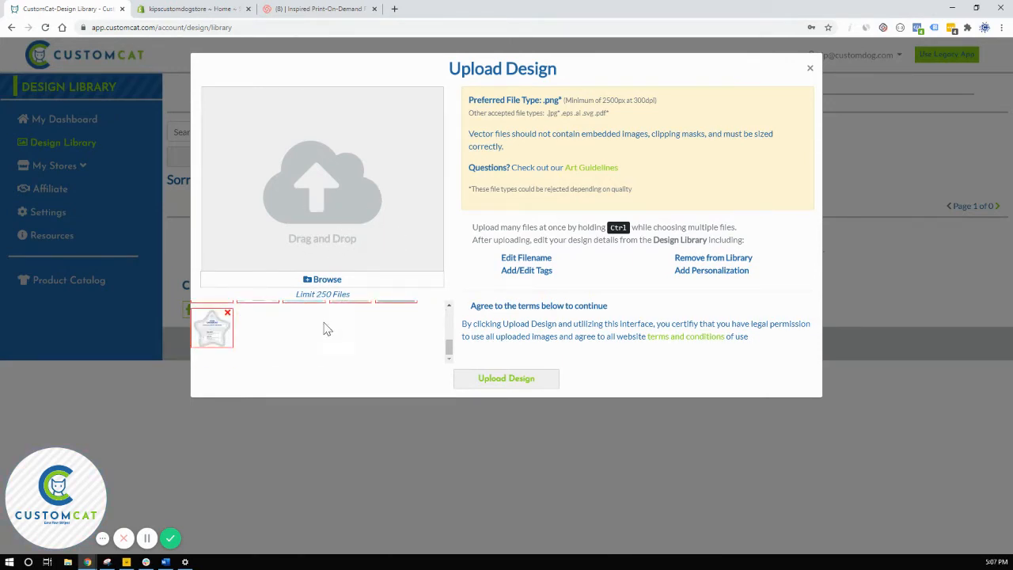
pyautogui.click(518, 381)
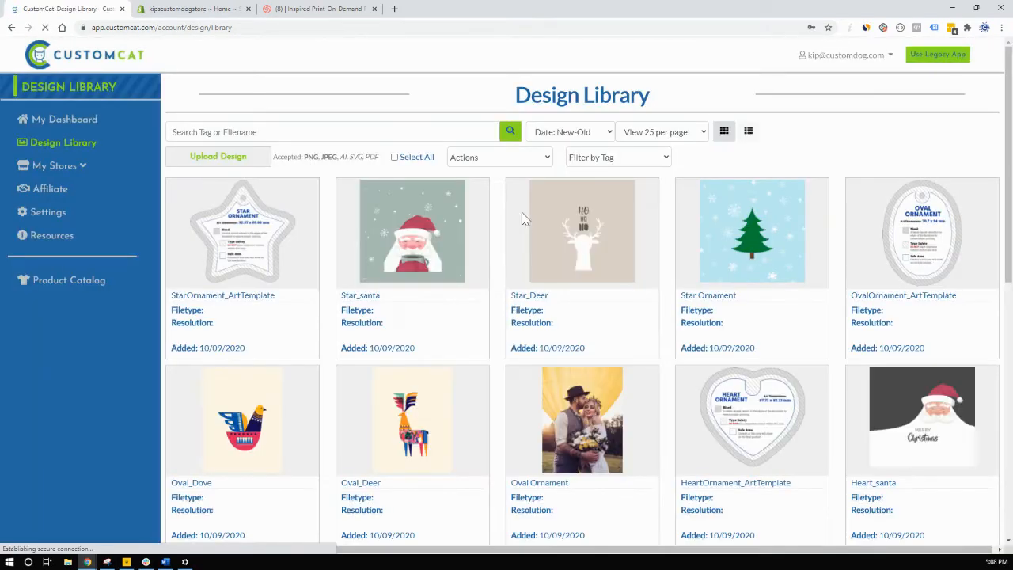
# - Look over the uploaded designs and sorting options, and set the design library to show 15 designs per page
pyautogui.scroll(-3, 413, 221)
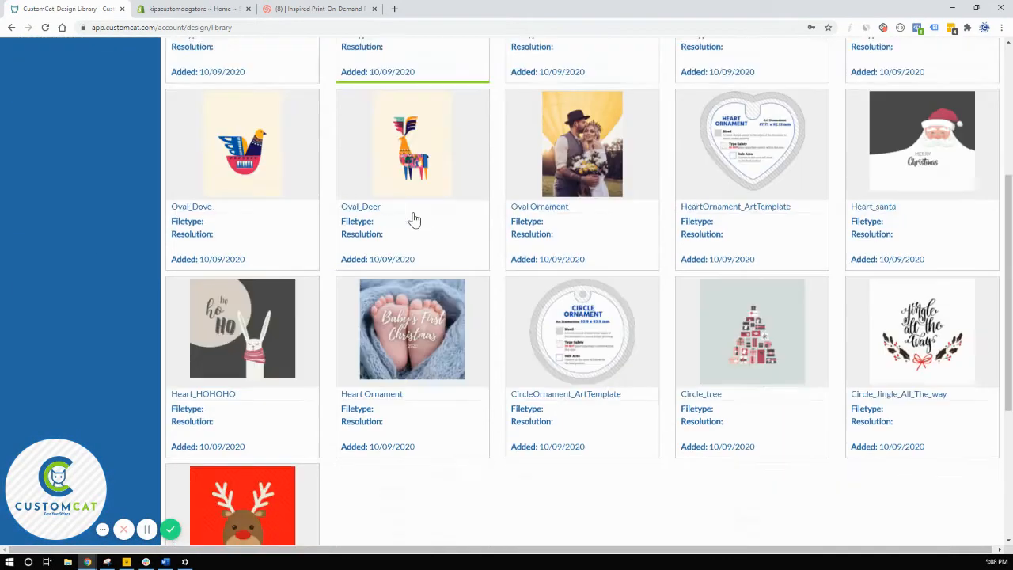
pyautogui.scroll(3, 409, 219)
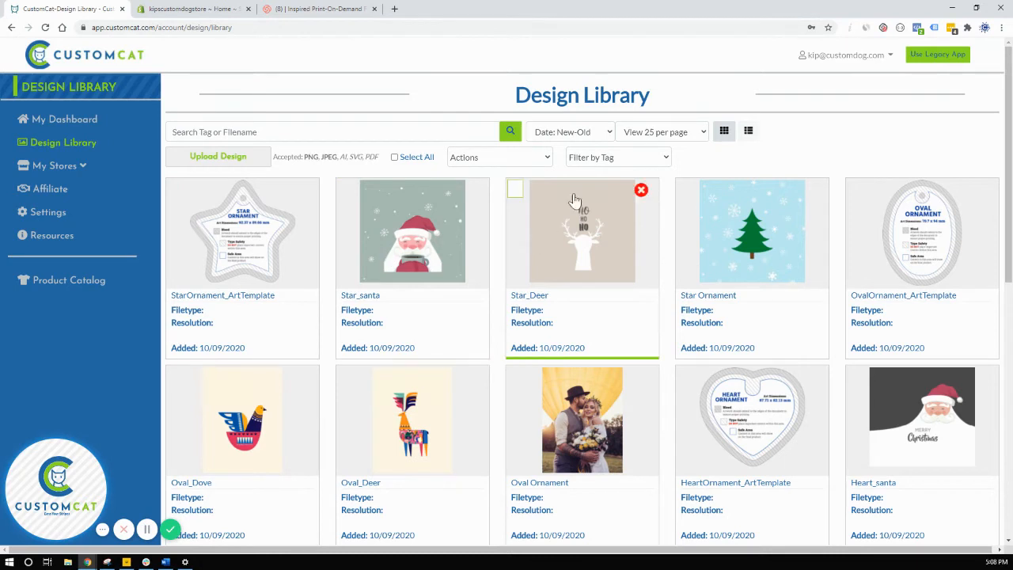
pyautogui.click(607, 137)
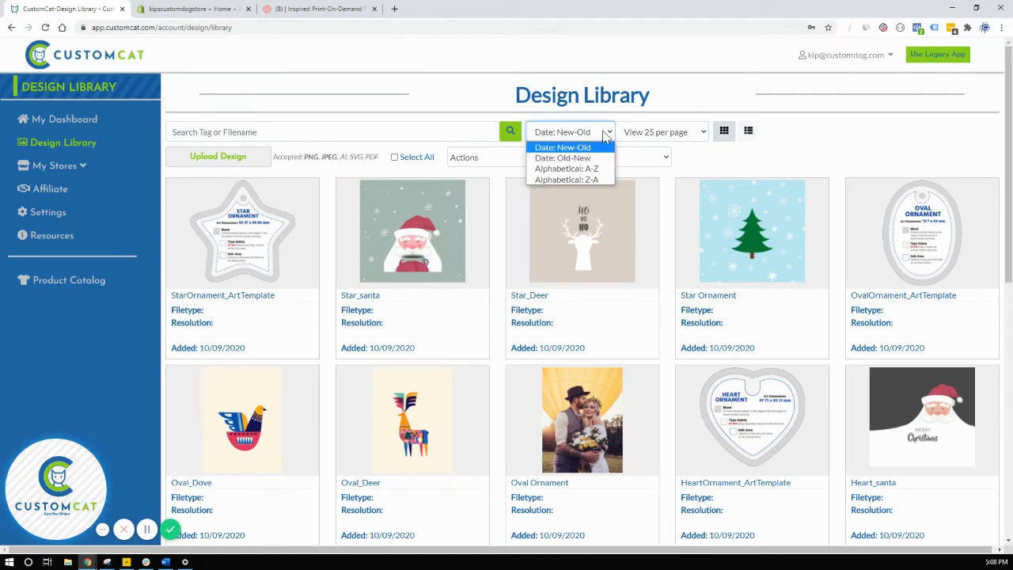
pyautogui.click(607, 137)
pyautogui.click(677, 136)
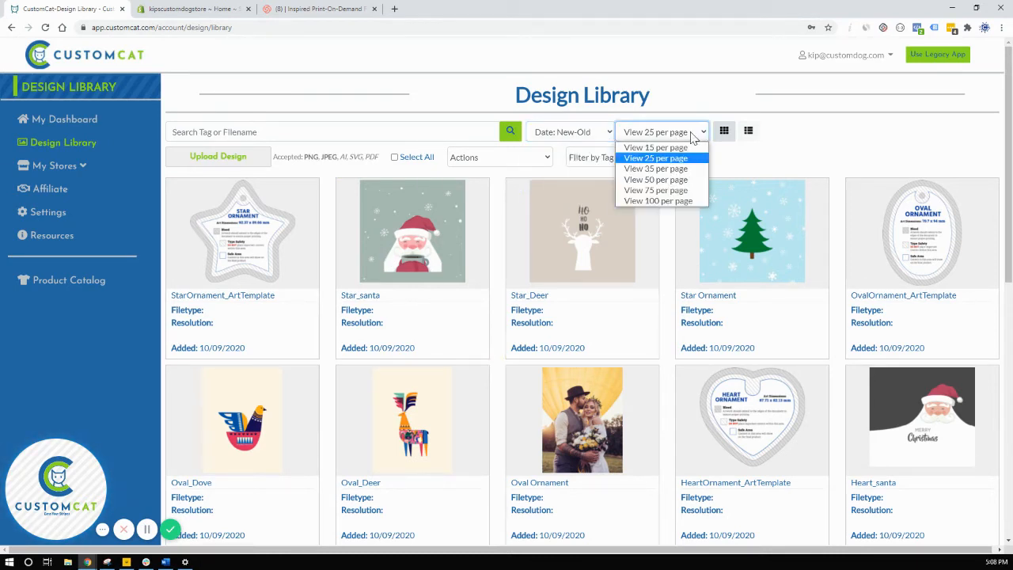
pyautogui.click(679, 148)
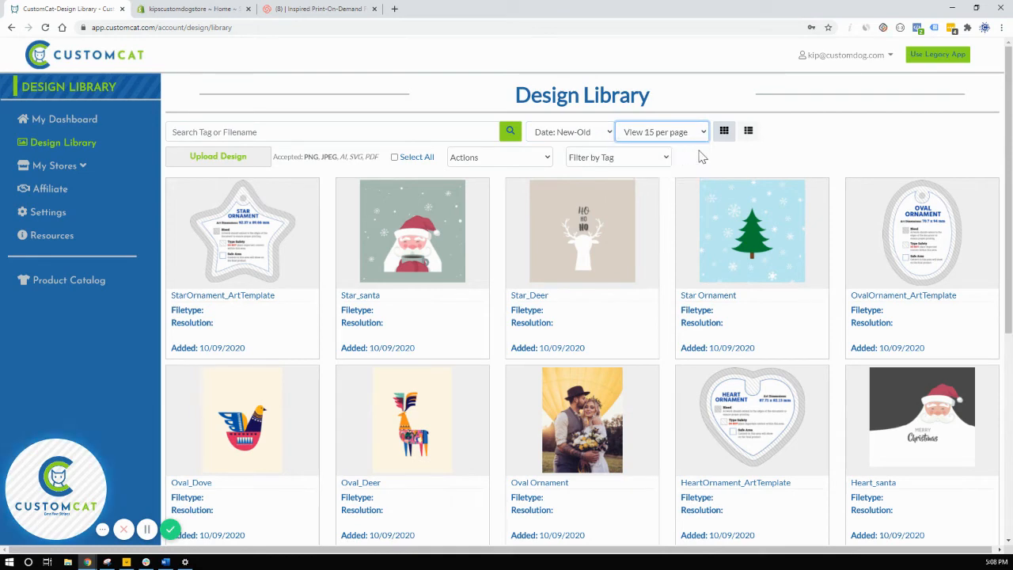
# - View the design library as a list and switch back to the grid view
pyautogui.click(748, 132)
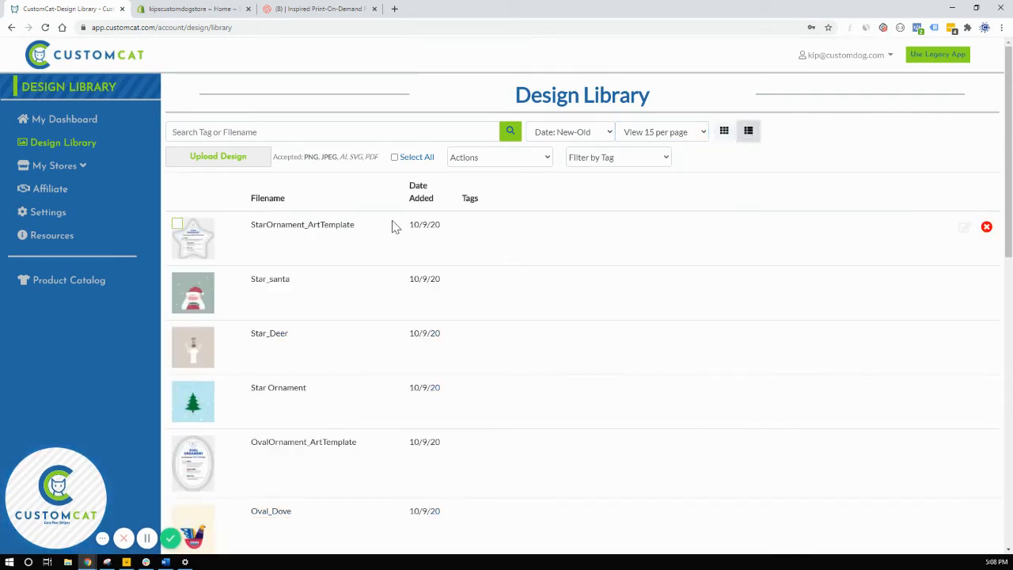
pyautogui.scroll(-1, 342, 263)
pyautogui.scroll(2, 198, 218)
pyautogui.click(725, 134)
# - Open the StarOrnament_ArtTemplate design and preview it on the white and black backgrounds, ending on the light gray one
pyautogui.moveTo(303, 271)
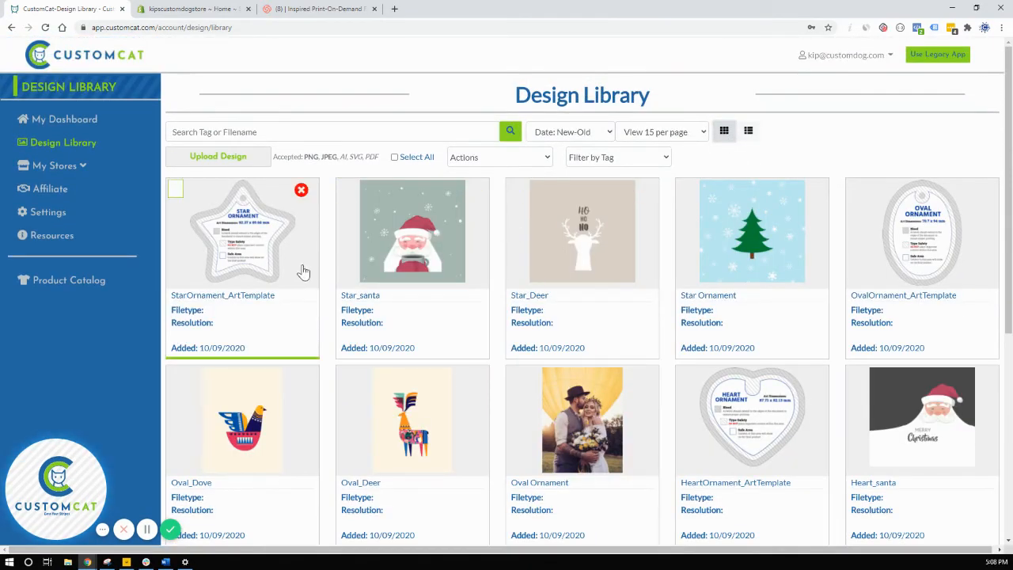
pyautogui.click(255, 268)
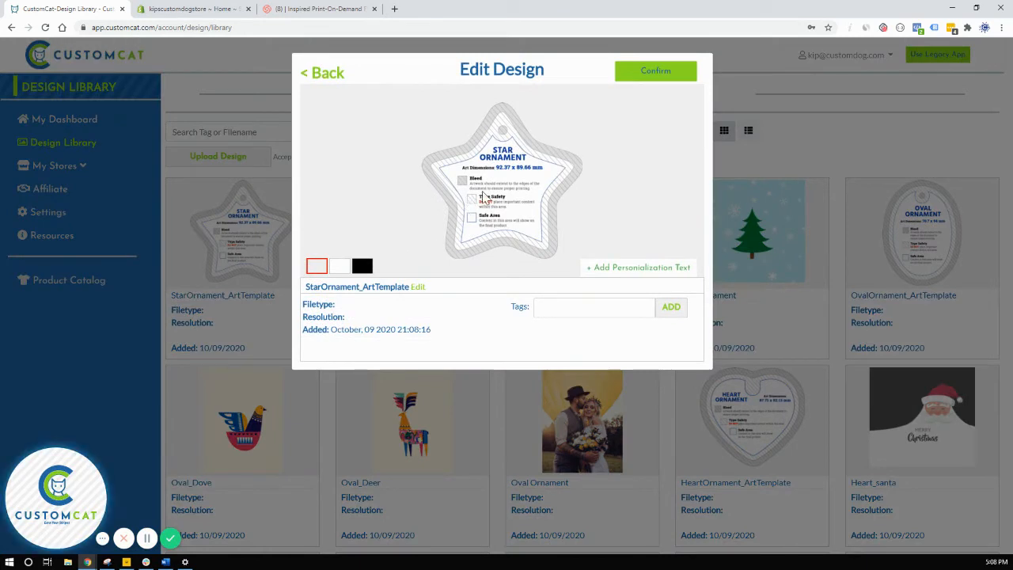
pyautogui.click(338, 267)
pyautogui.click(356, 268)
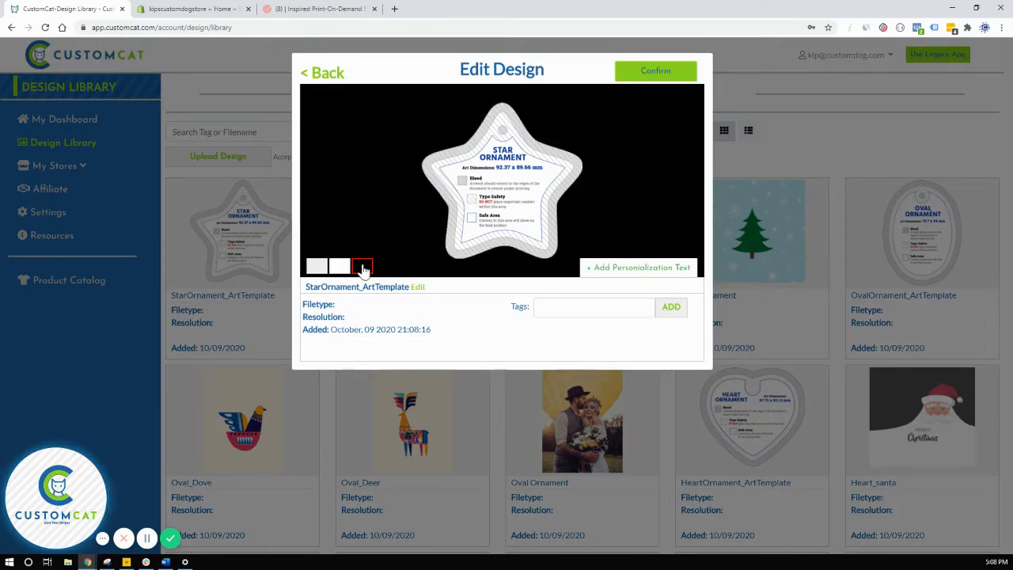
pyautogui.click(339, 266)
pyautogui.click(317, 266)
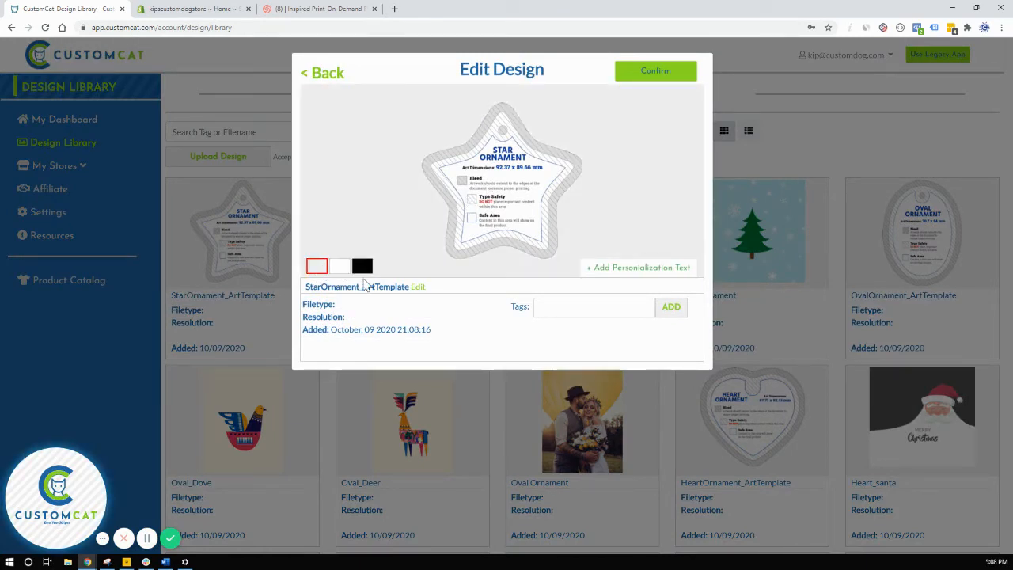
# - Open the star template's filename for editing, cancel the edit, and close the design editor without adding tags
pyautogui.click(417, 288)
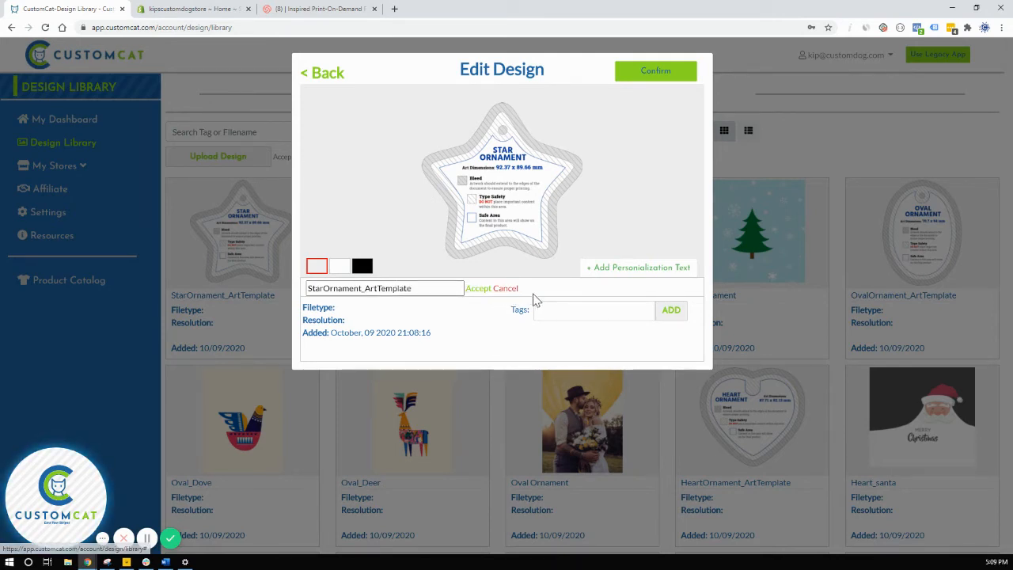
pyautogui.click(506, 290)
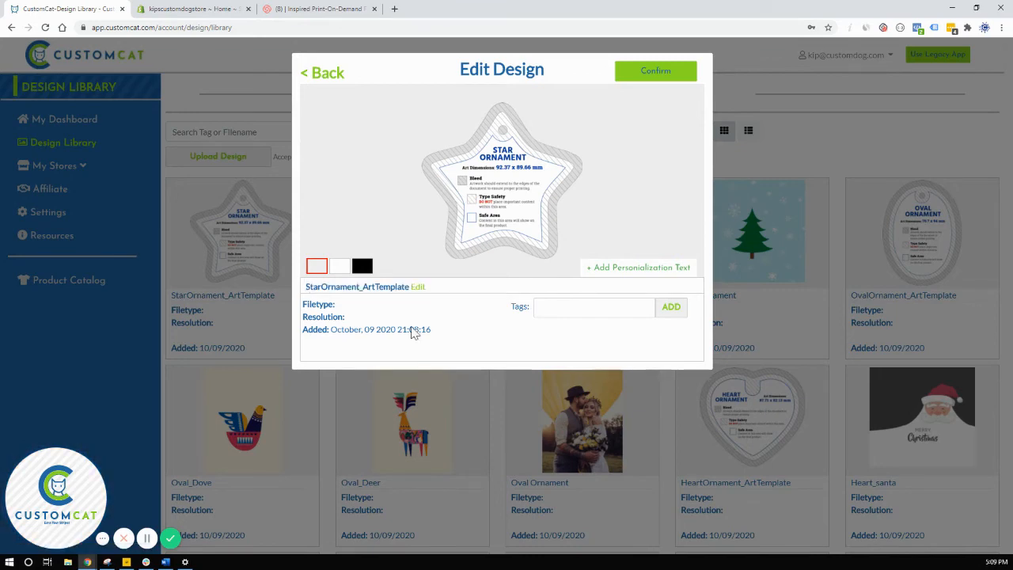
pyautogui.click(560, 311)
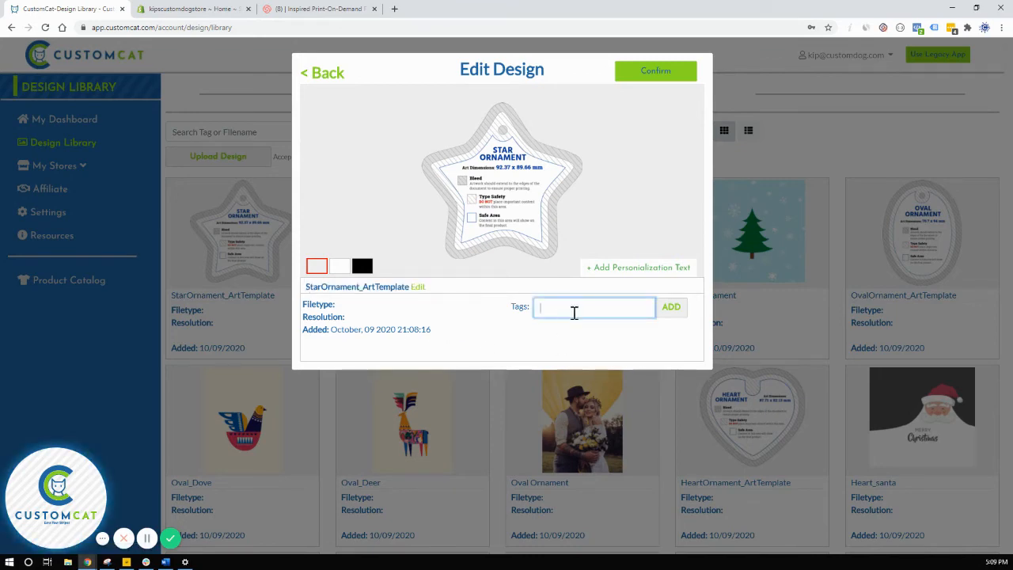
pyautogui.click(656, 71)
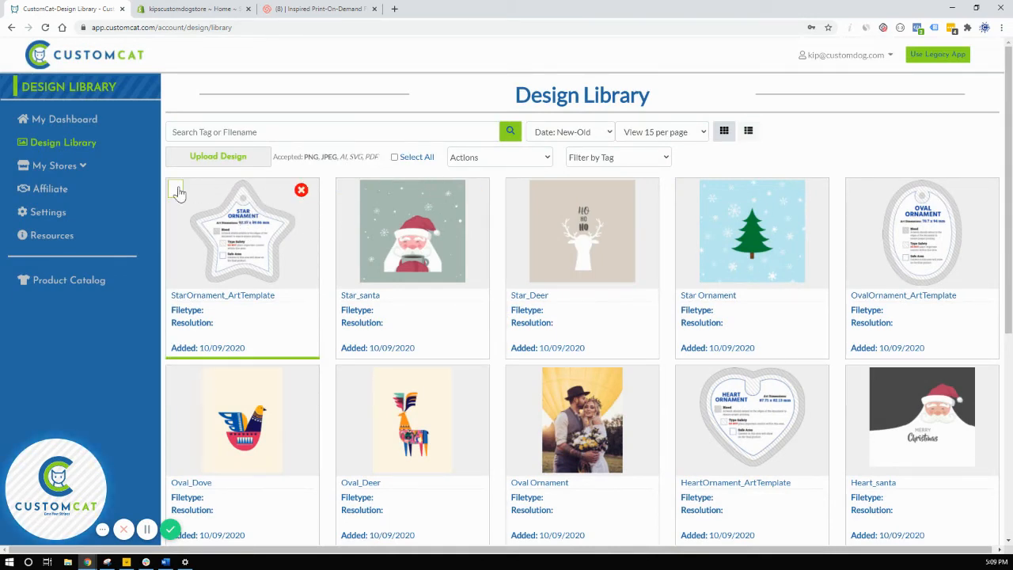
# - Select all designs on the page, add a tag with the account holder's first name, and save the changes
pyautogui.click(176, 191)
pyautogui.click(346, 191)
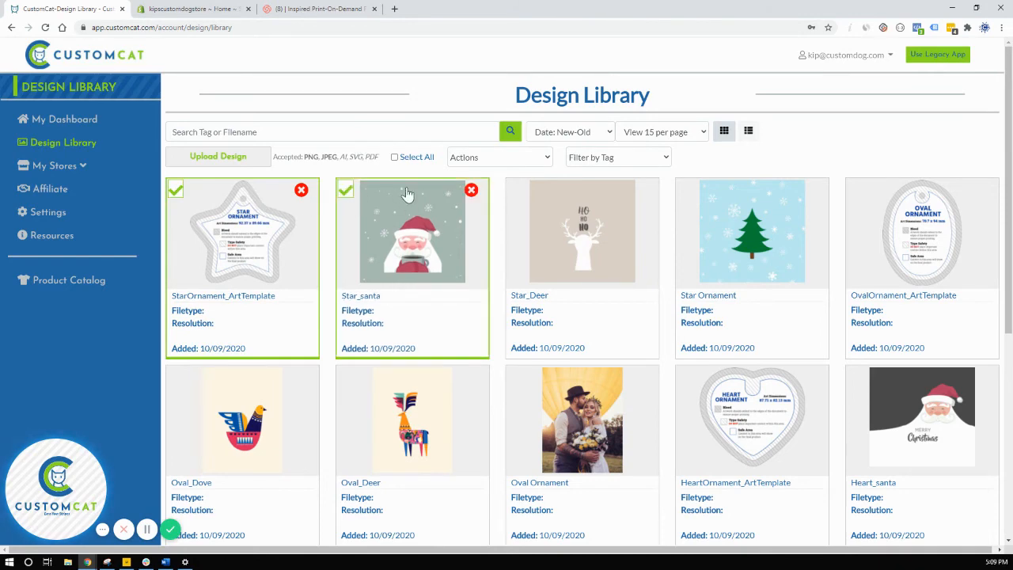
pyautogui.click(395, 158)
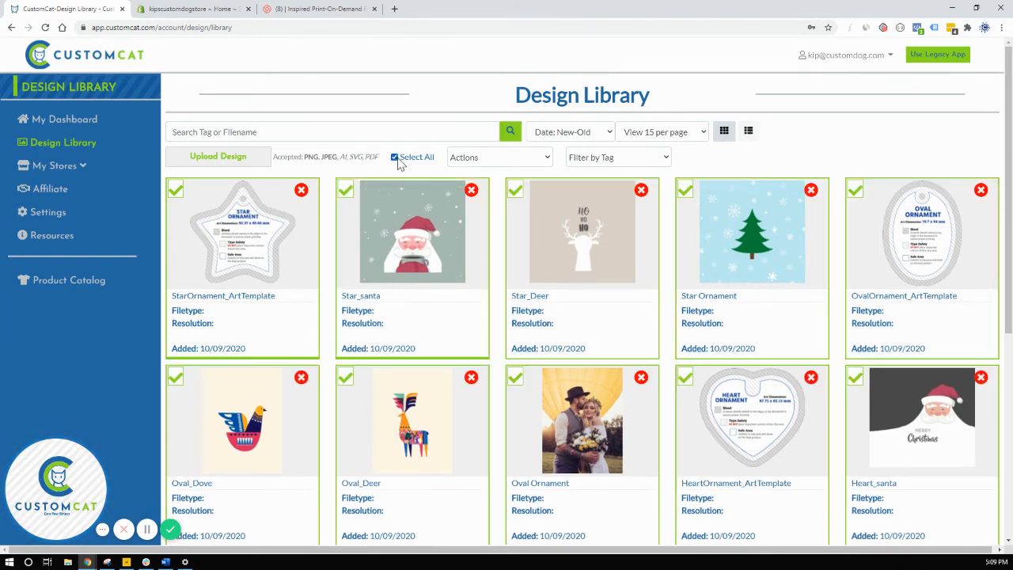
pyautogui.click(524, 160)
pyautogui.click(483, 186)
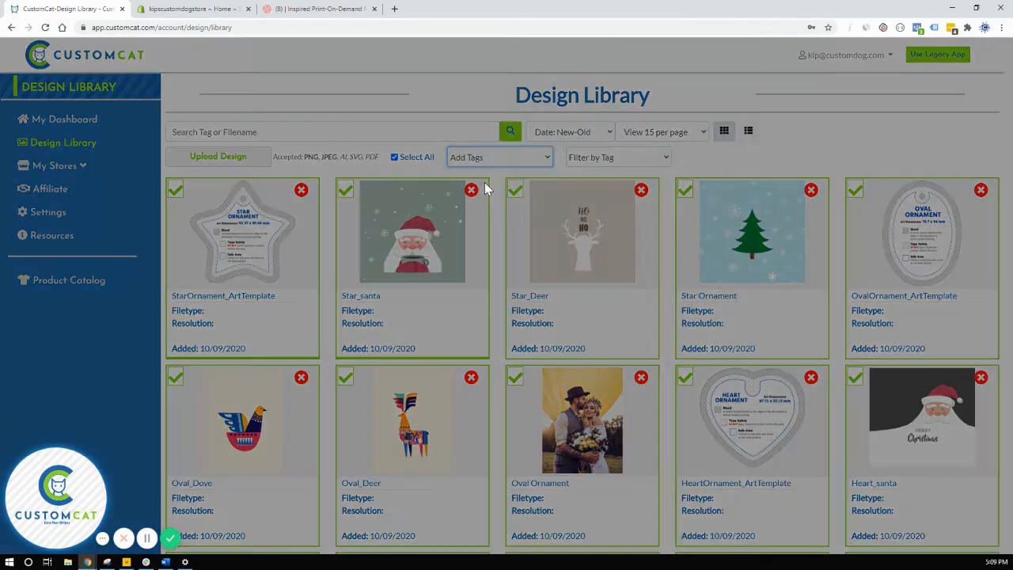
pyautogui.click(460, 129)
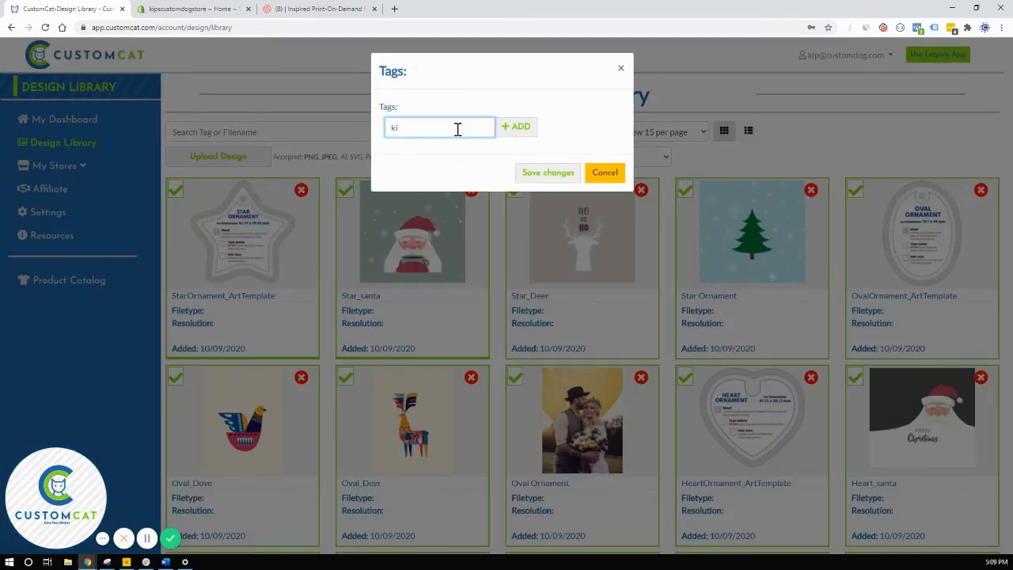
pyautogui.write('kip')
pyautogui.click(511, 126)
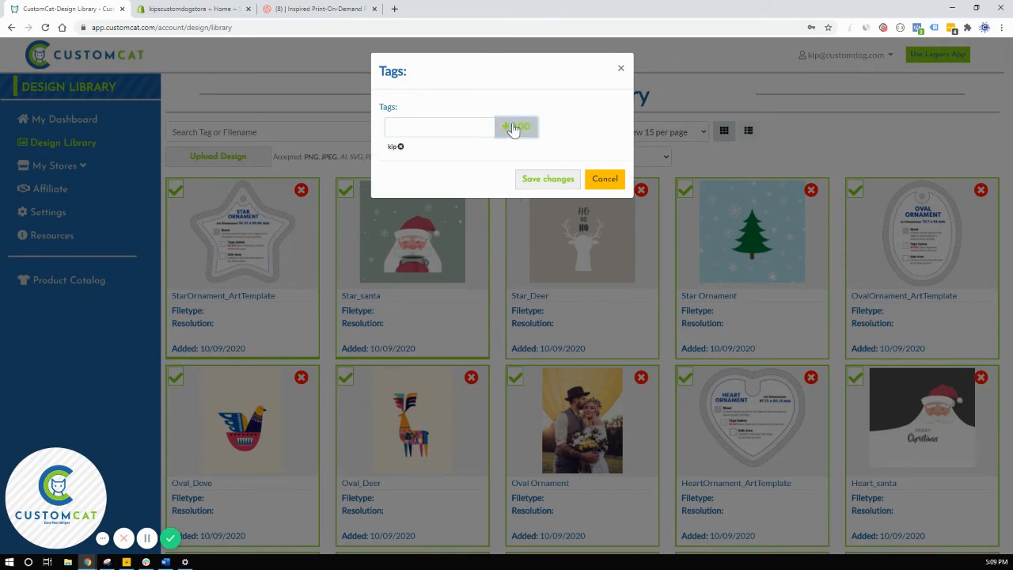
pyautogui.click(546, 178)
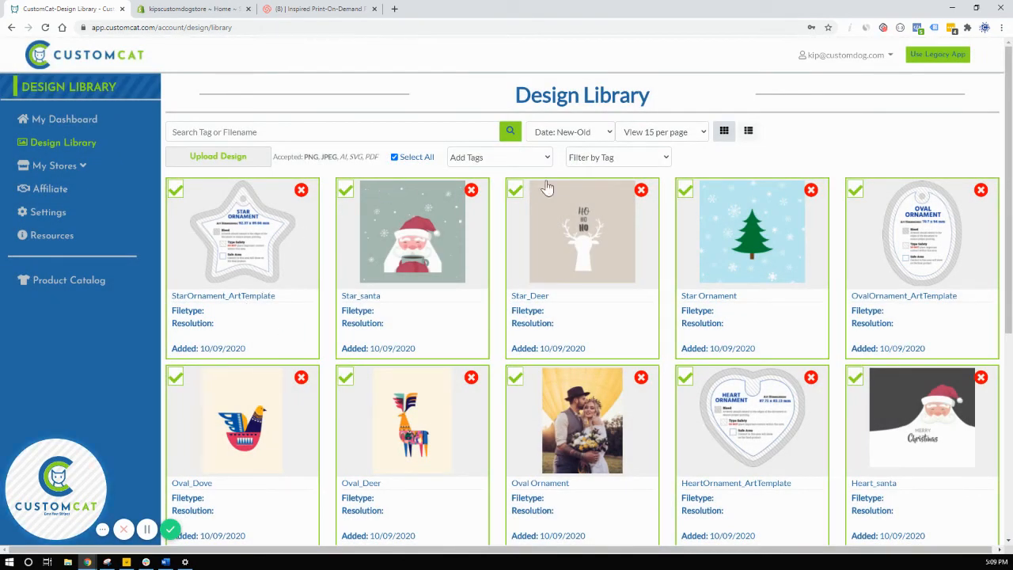
# - Check the tags on the StarOrnament_ArtTemplate design and return to the design library
pyautogui.click(533, 161)
pyautogui.click(533, 161)
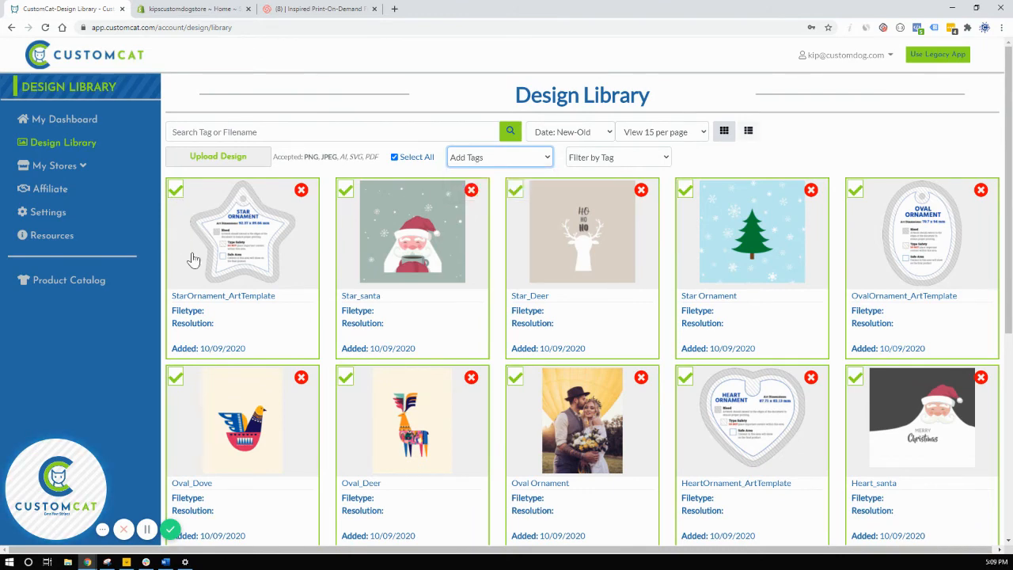
pyautogui.click(267, 301)
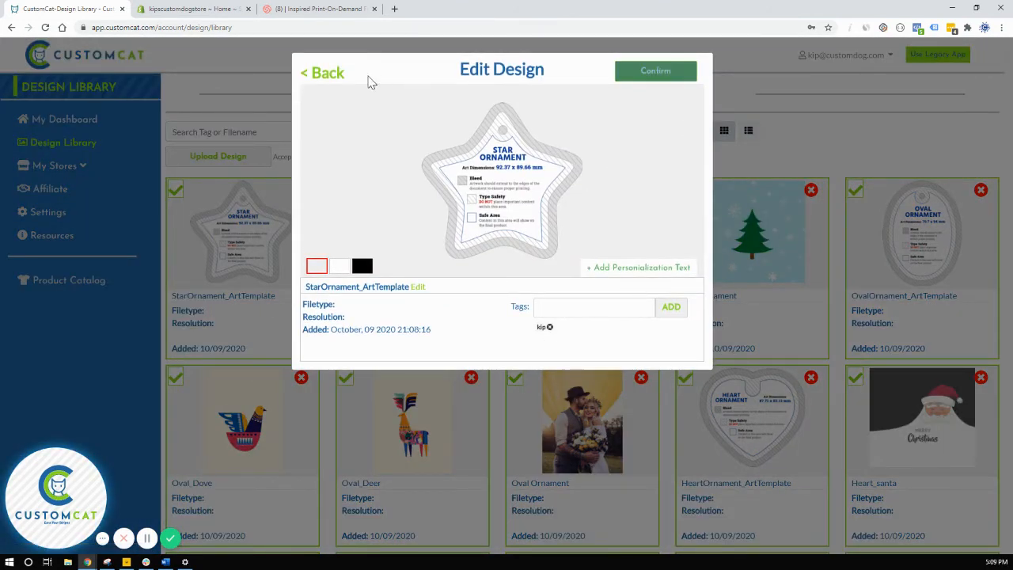
pyautogui.click(324, 75)
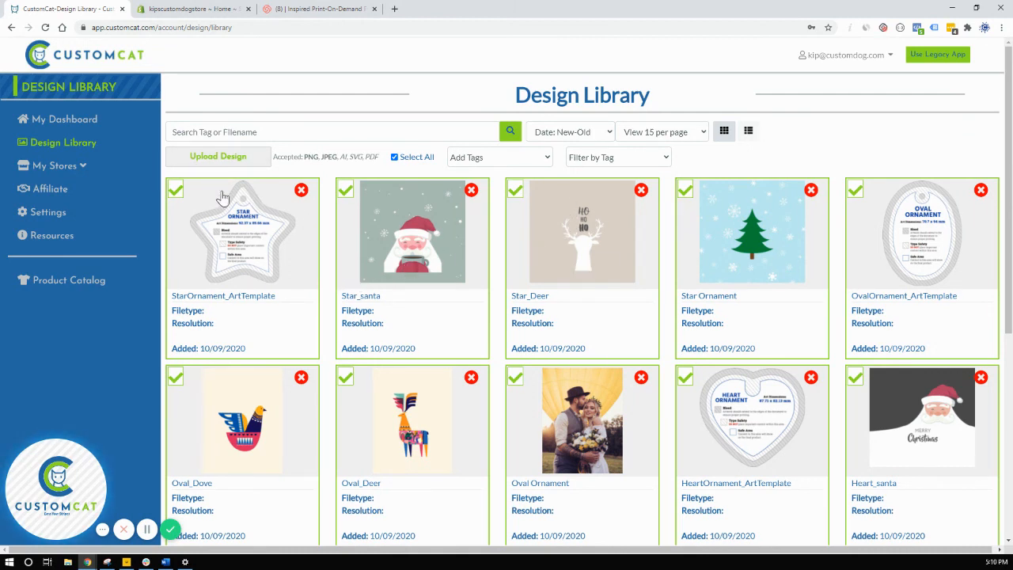
# - Go back to the account dashboard
pyautogui.click(80, 126)
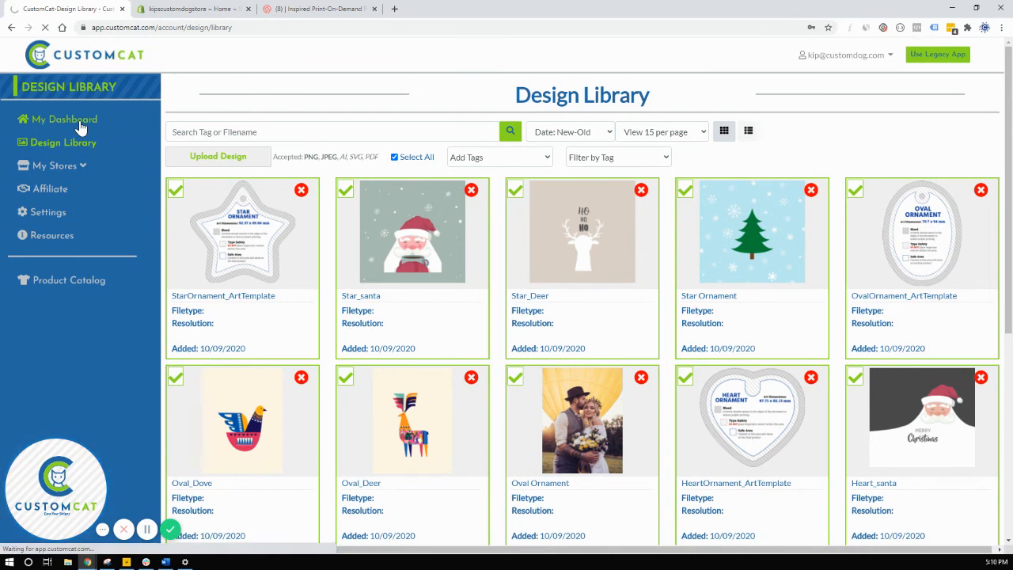